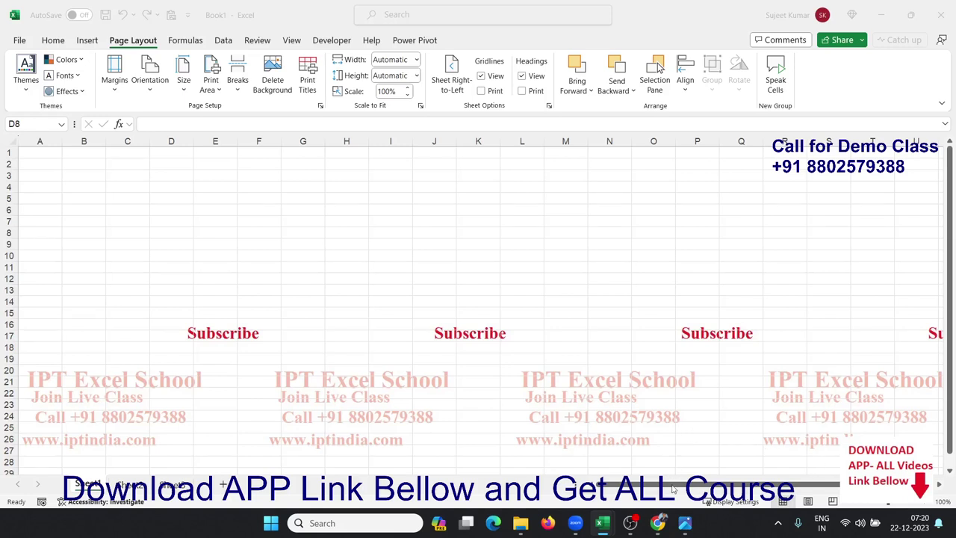
# Step: Bring up the XL+GS.jpg course flyer in Photos and zoom it to 121%
pyautogui.click(664, 493)
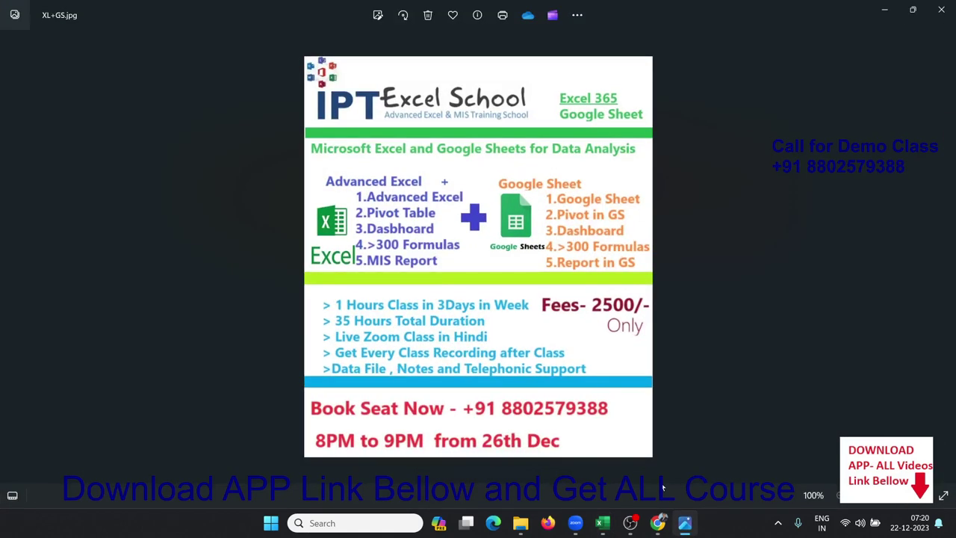
pyautogui.scroll(2, 472, 216)
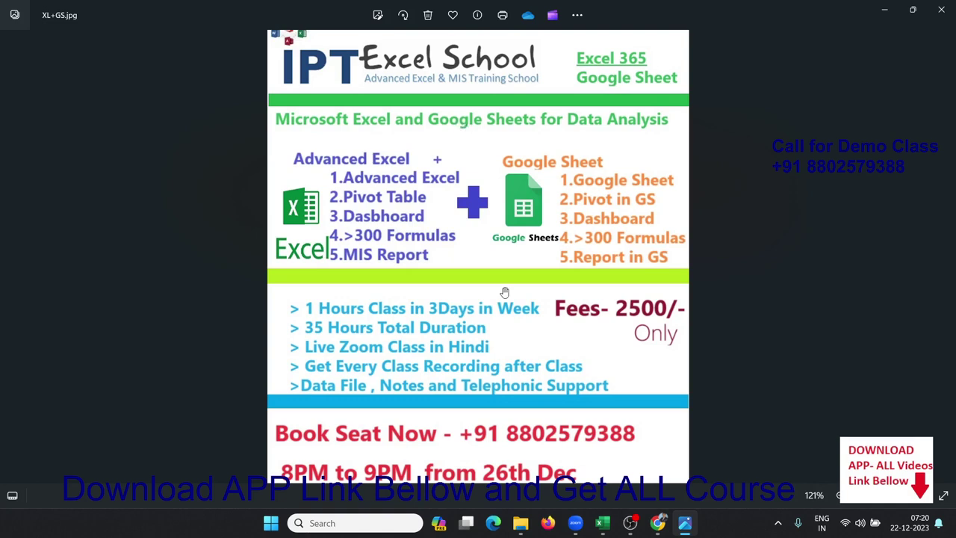
pyautogui.moveTo(610, 530)
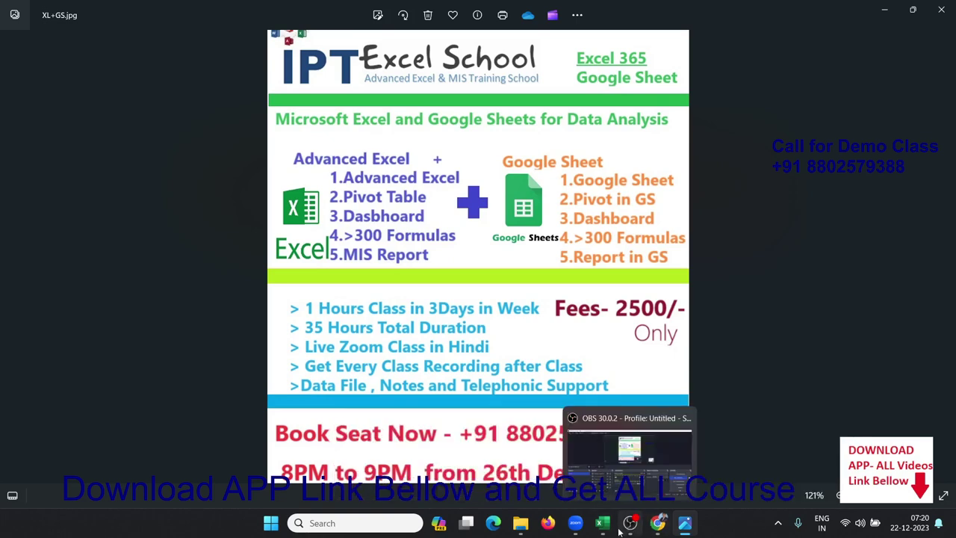
pyautogui.click(777, 478)
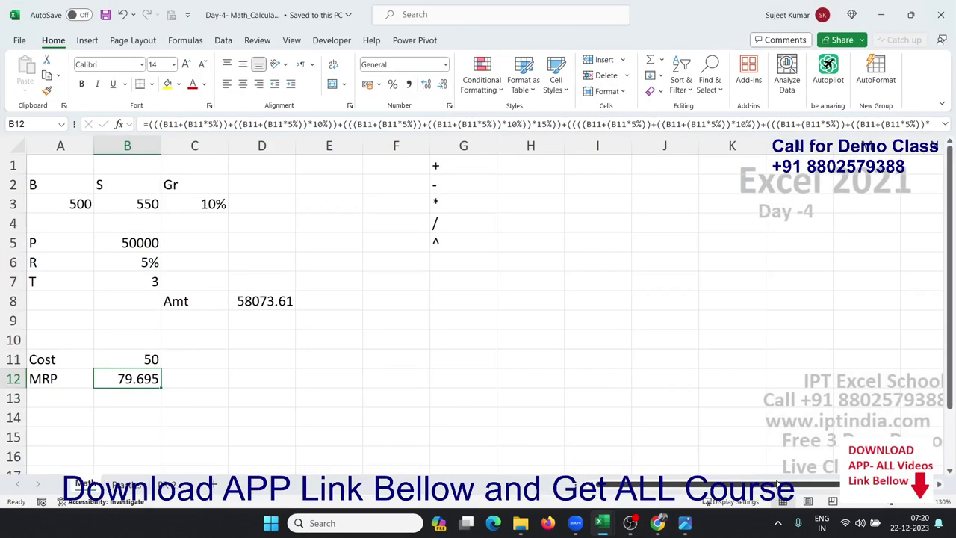
pyautogui.doubleClick(142, 380)
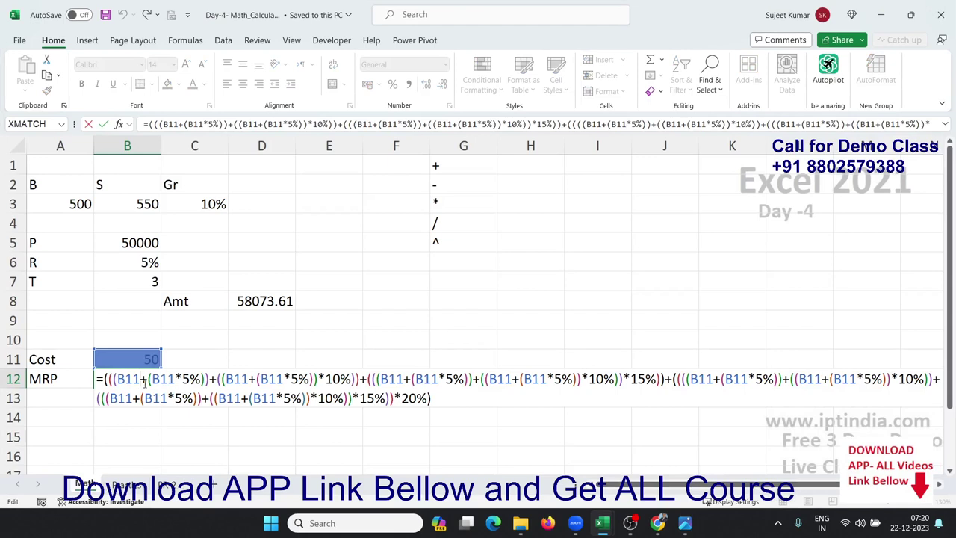
pyautogui.press('Escape')
pyautogui.moveTo(802, 243); pyautogui.dragTo(737, 221)
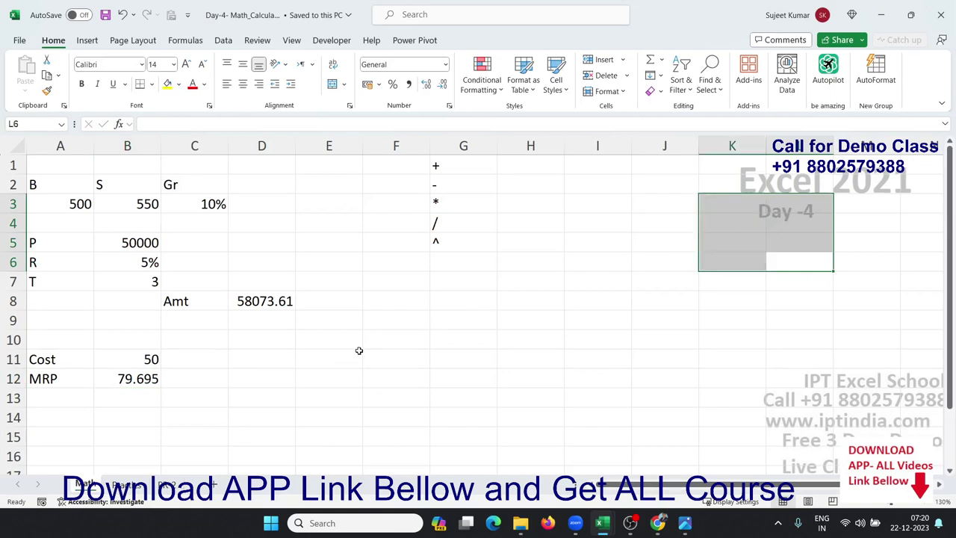
pyautogui.doubleClick(155, 383)
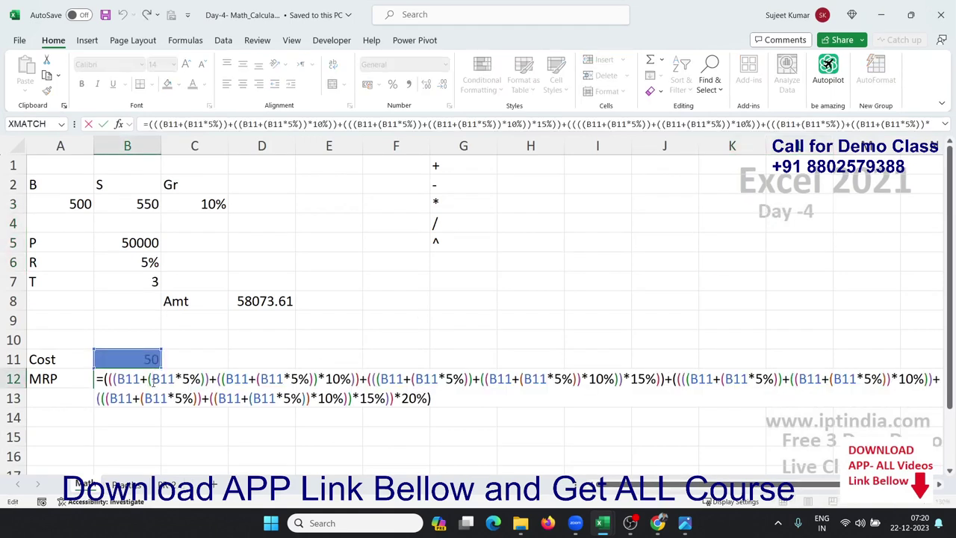
pyautogui.press('Escape')
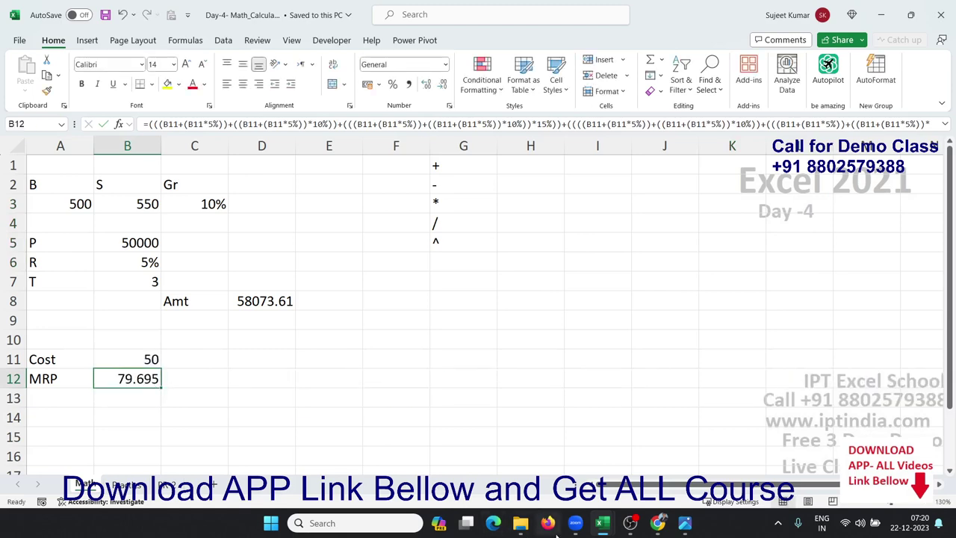
pyautogui.moveTo(601, 527)
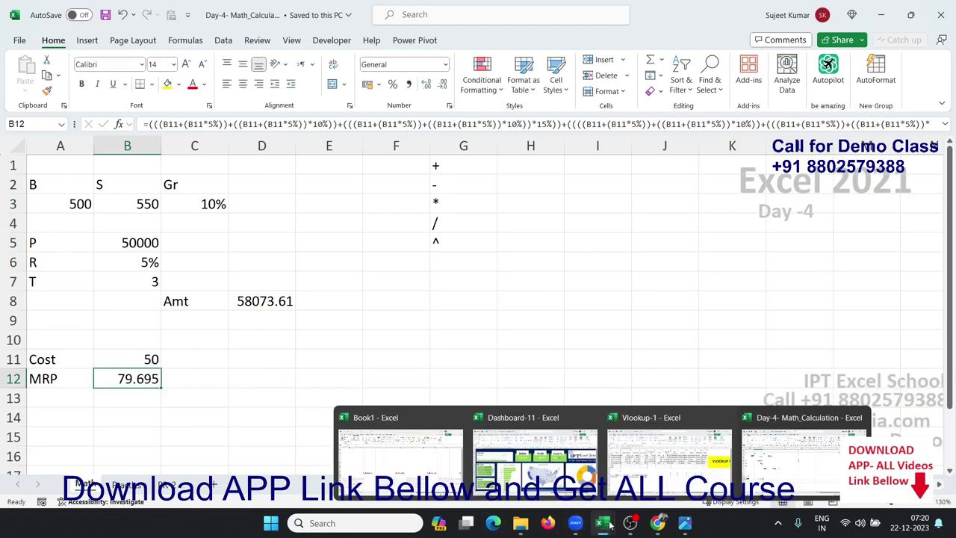
# Step: In the Vlookup-1 workbook, review the VLOOKUP variants in cells C3 through C7
pyautogui.click(629, 482)
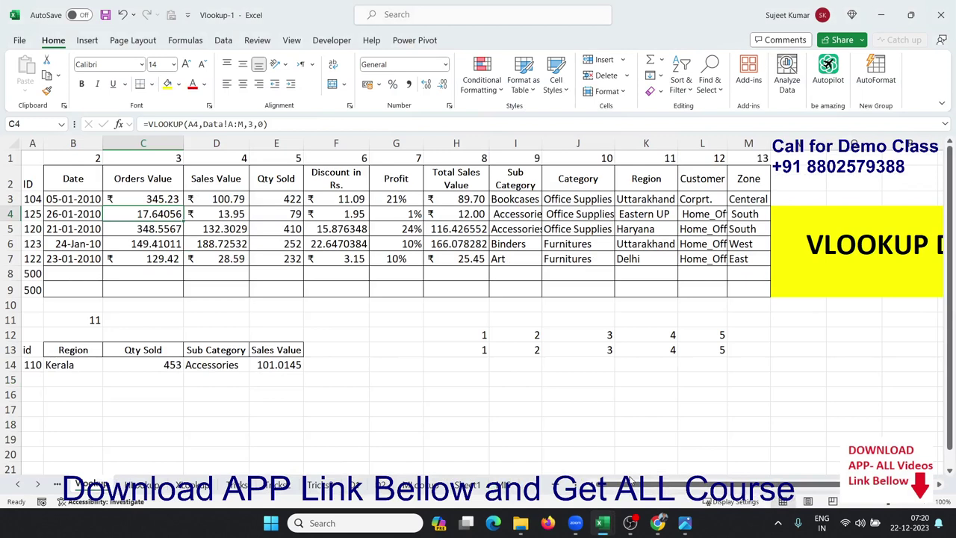
pyautogui.click(135, 222)
pyautogui.click(141, 196)
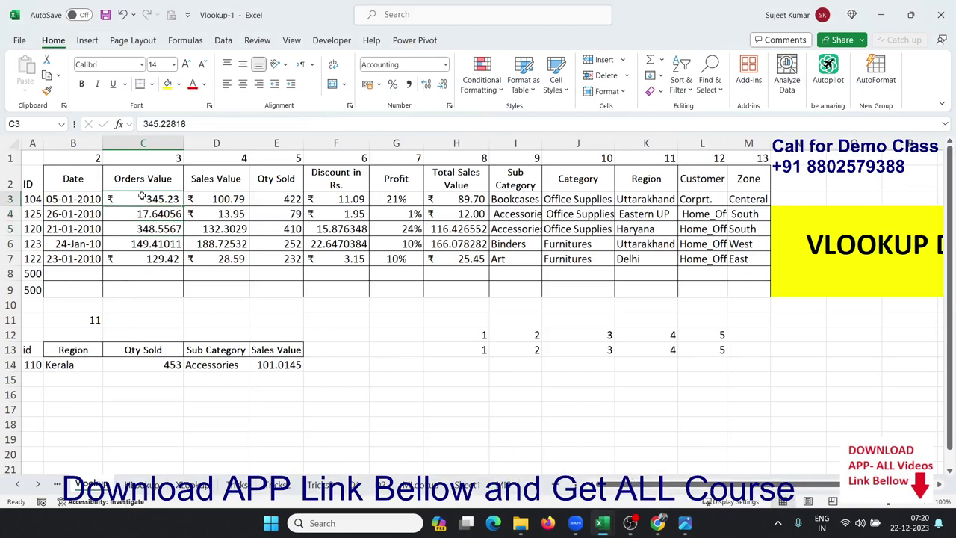
pyautogui.click(139, 211)
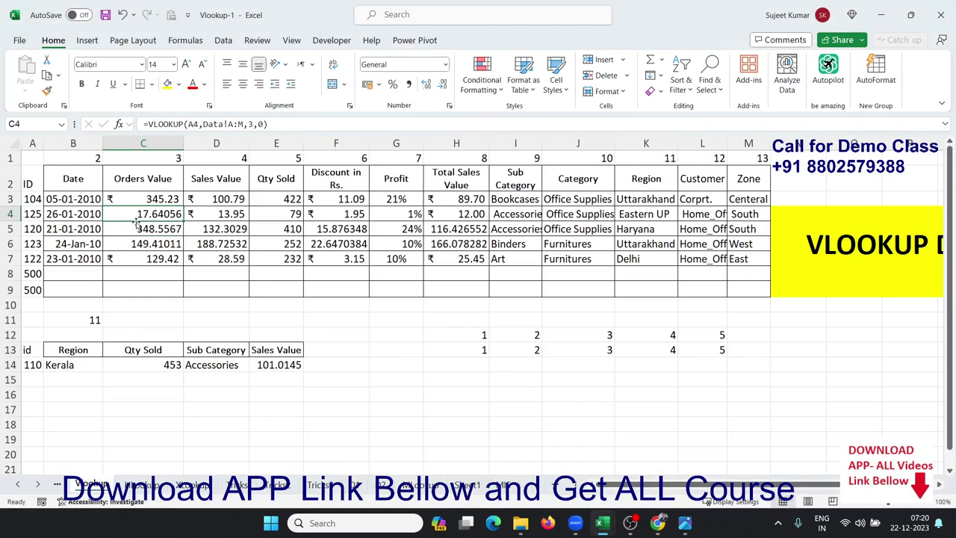
pyautogui.click(133, 227)
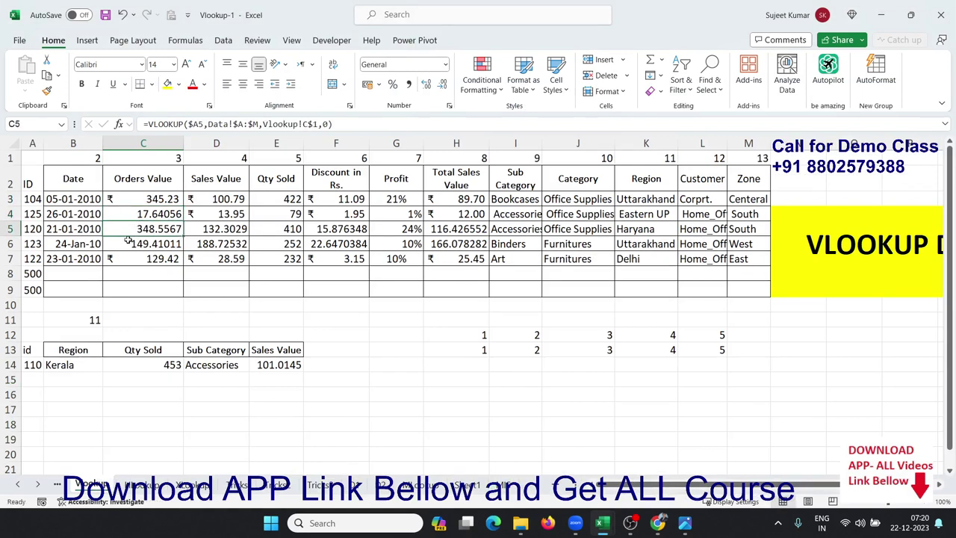
pyautogui.click(128, 241)
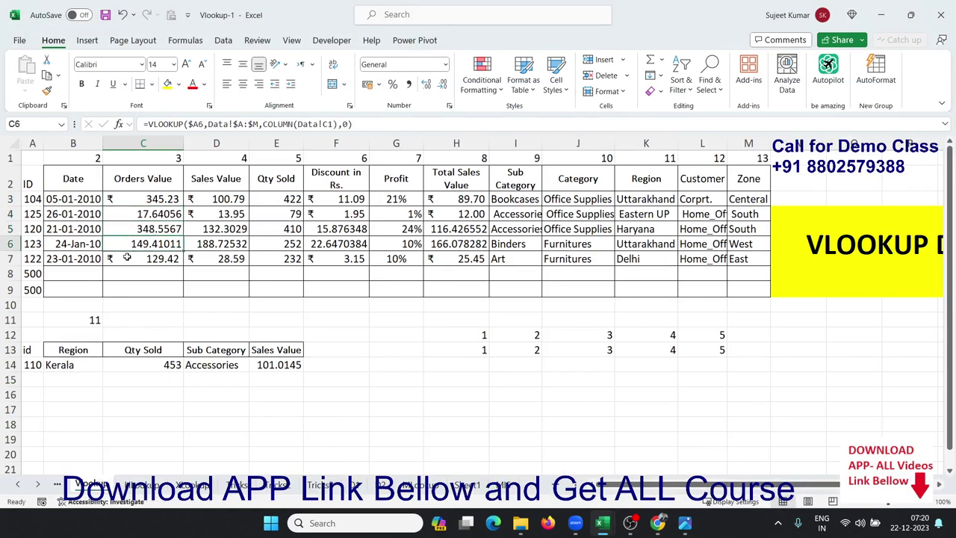
pyautogui.click(126, 259)
# Step: Inspect the array VLOOKUP in B7 and the VLOOKUP-with-MATCH in C14, leaving both unchanged
pyautogui.doubleClick(77, 258)
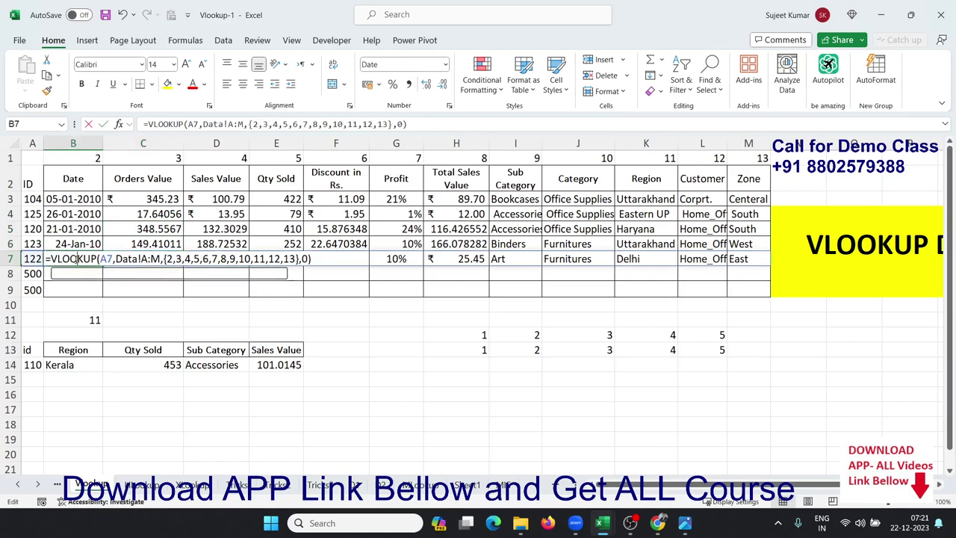
pyautogui.press('Escape')
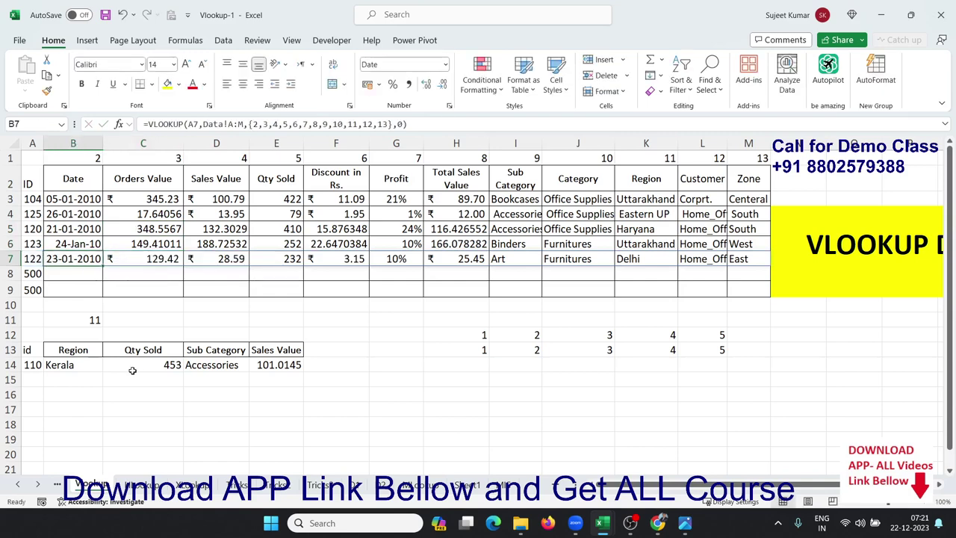
pyautogui.doubleClick(136, 365)
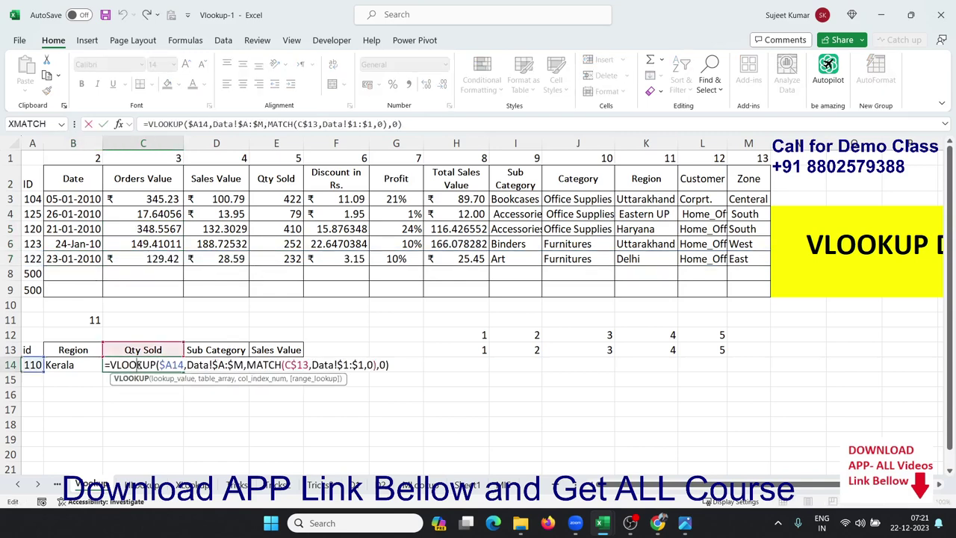
pyautogui.press('Escape')
pyautogui.click(149, 486)
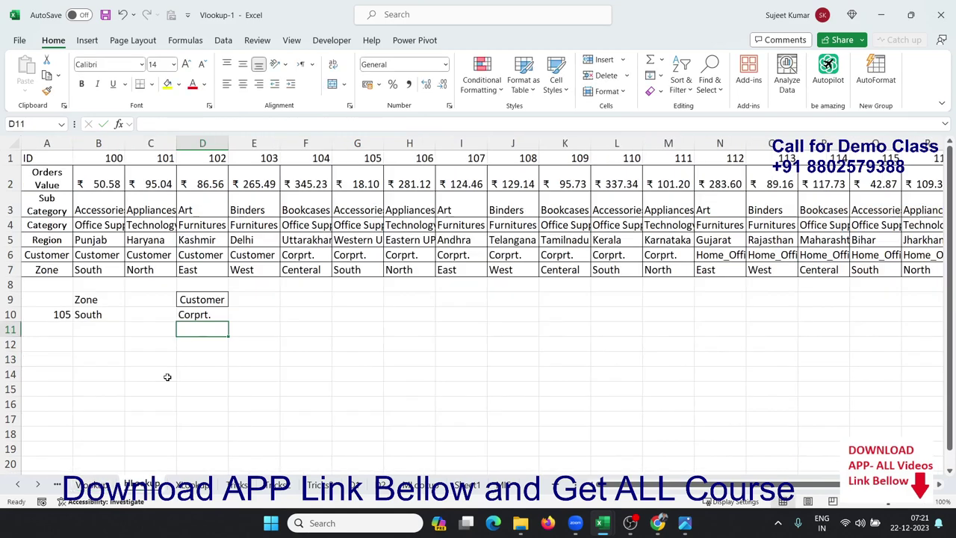
# Step: Inspect the XLOOKUP in D10, then the MATCH, INDEX MATCH, OFFSET and Profit XLOOKUP formulas
pyautogui.click(200, 313)
pyautogui.click(192, 485)
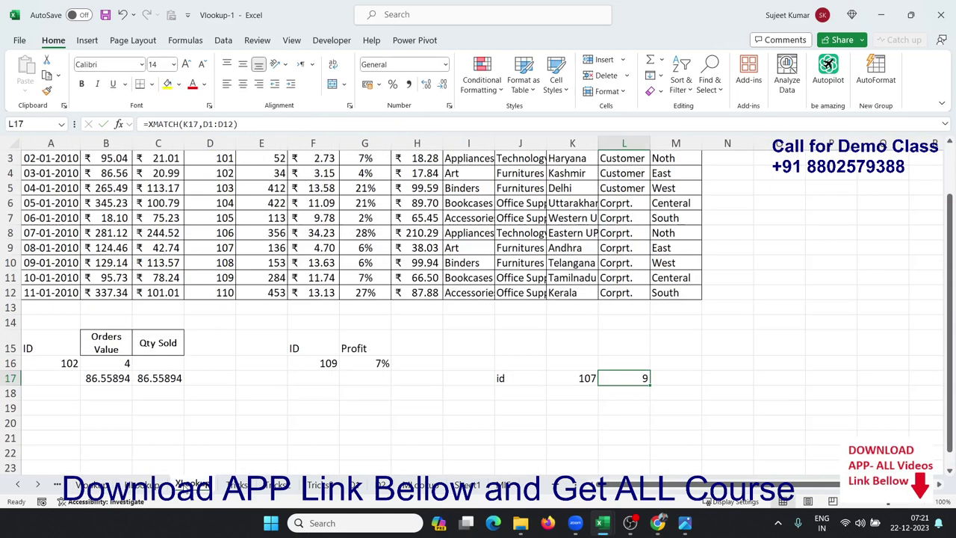
pyautogui.click(124, 365)
pyautogui.doubleClick(120, 375)
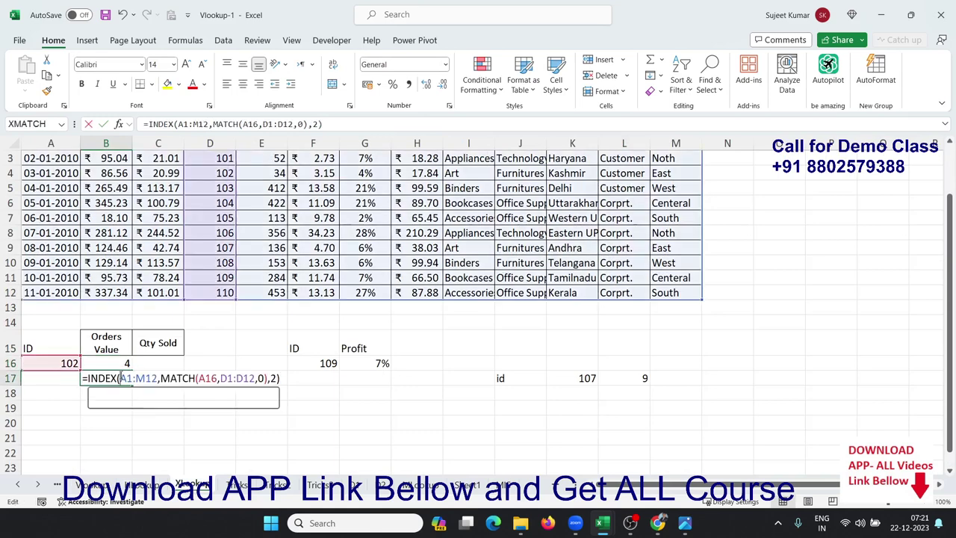
pyautogui.press('Escape')
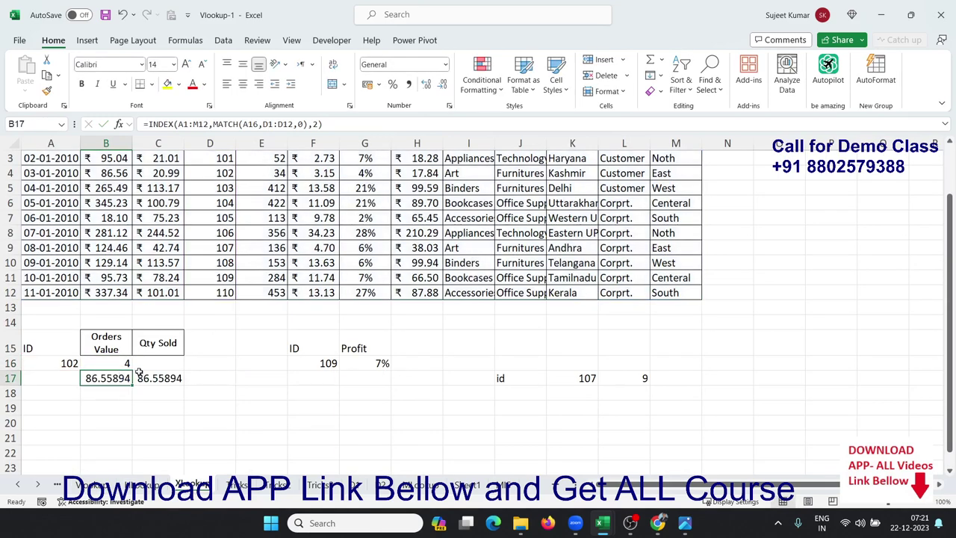
pyautogui.click(142, 378)
pyautogui.doubleClick(142, 377)
pyautogui.press('Escape')
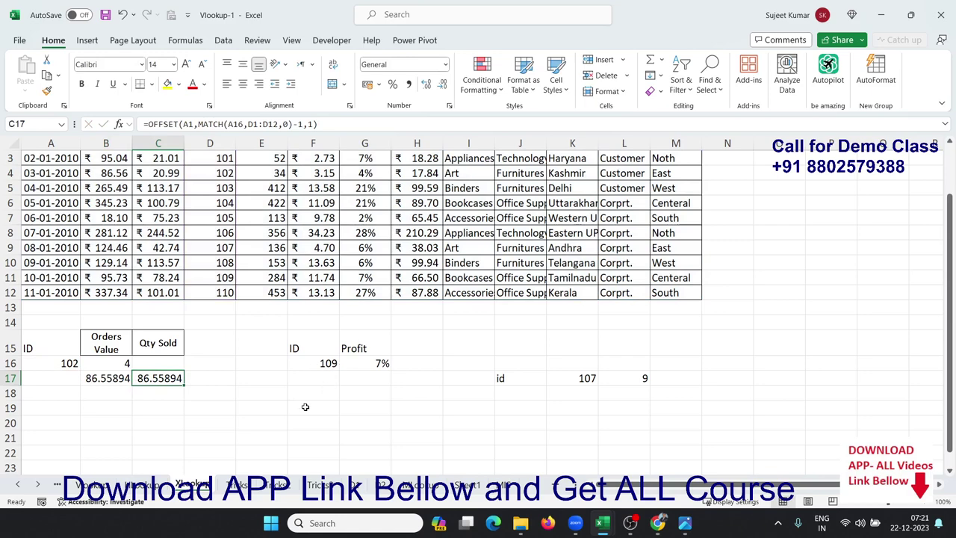
pyautogui.click(362, 362)
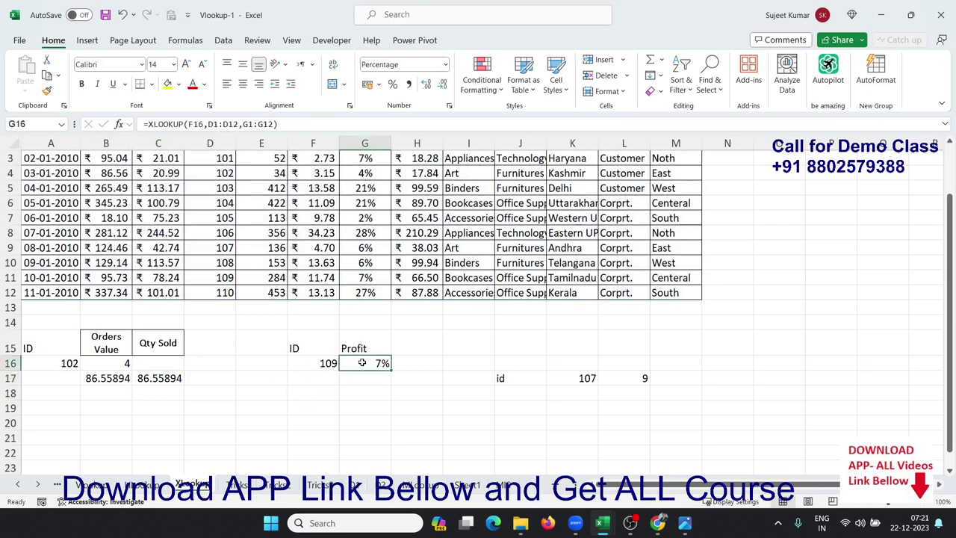
pyautogui.doubleClick(361, 362)
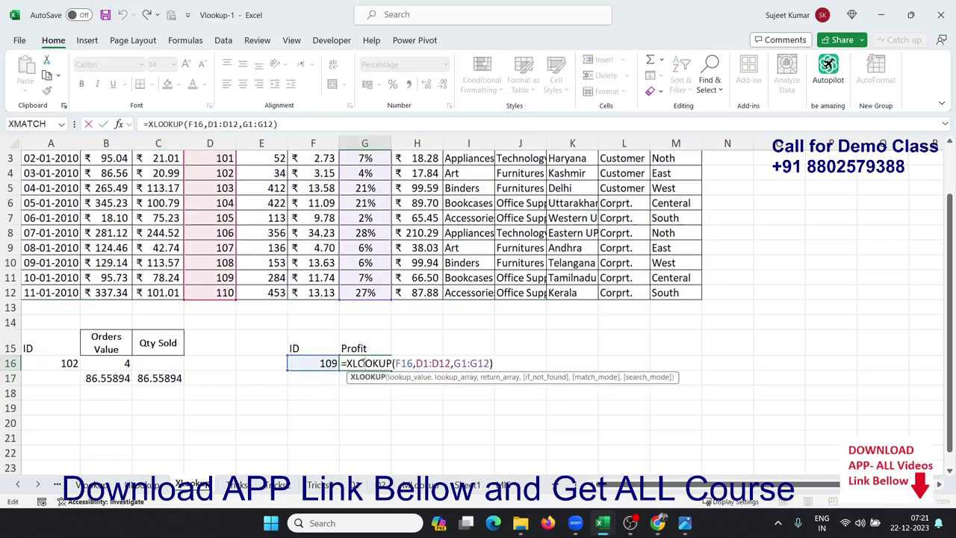
pyautogui.press('Escape')
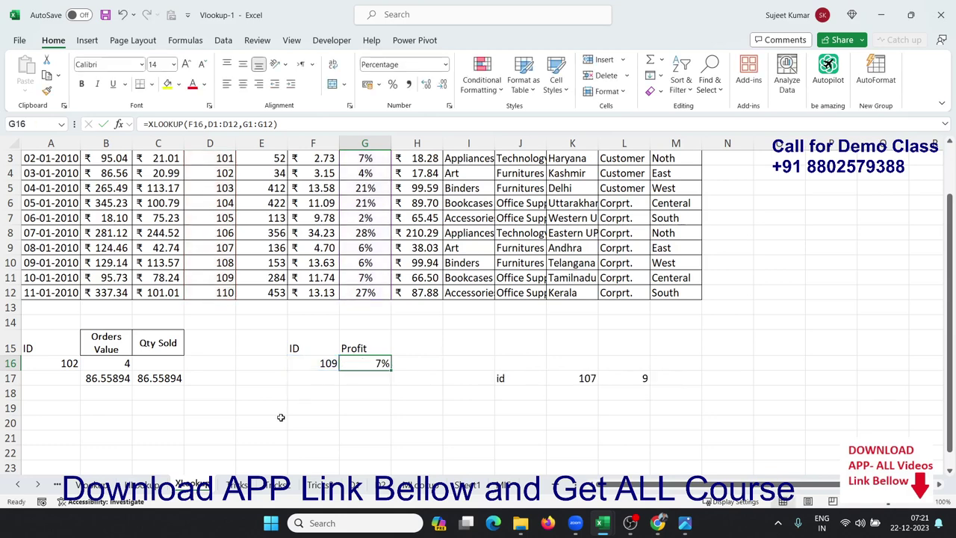
# Step: Select the Puja/Noida criteria on Tricks, then the names and A?? wildcard criterion
pyautogui.click(240, 485)
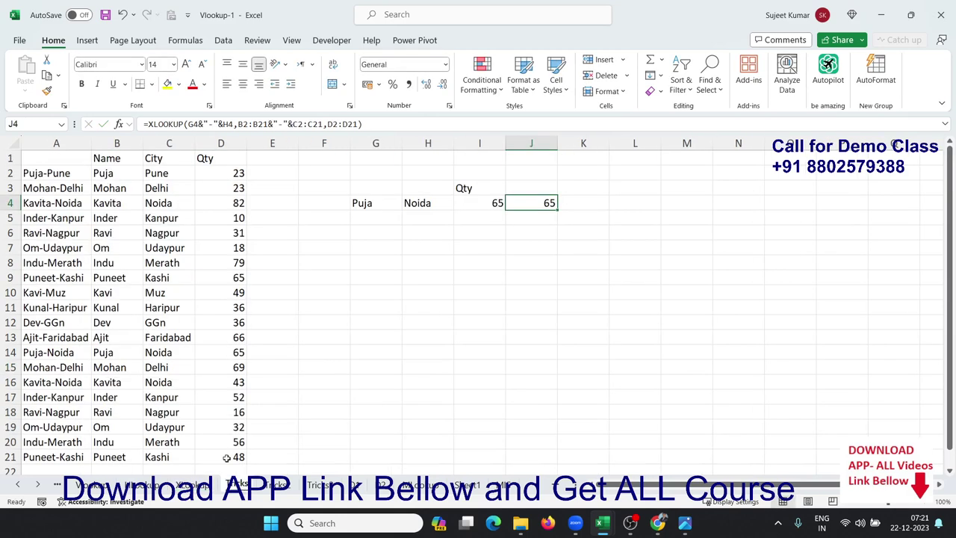
pyautogui.moveTo(367, 205); pyautogui.dragTo(409, 203)
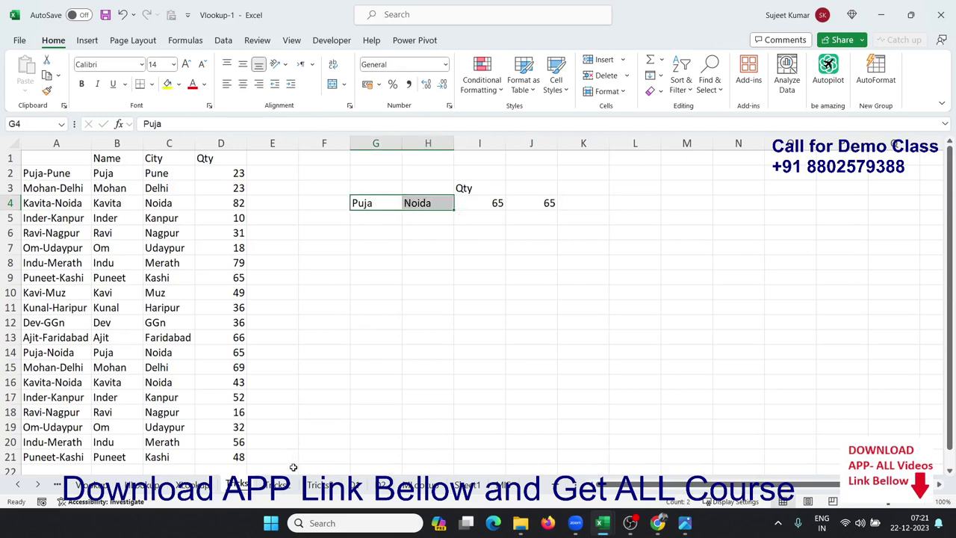
pyautogui.click(279, 483)
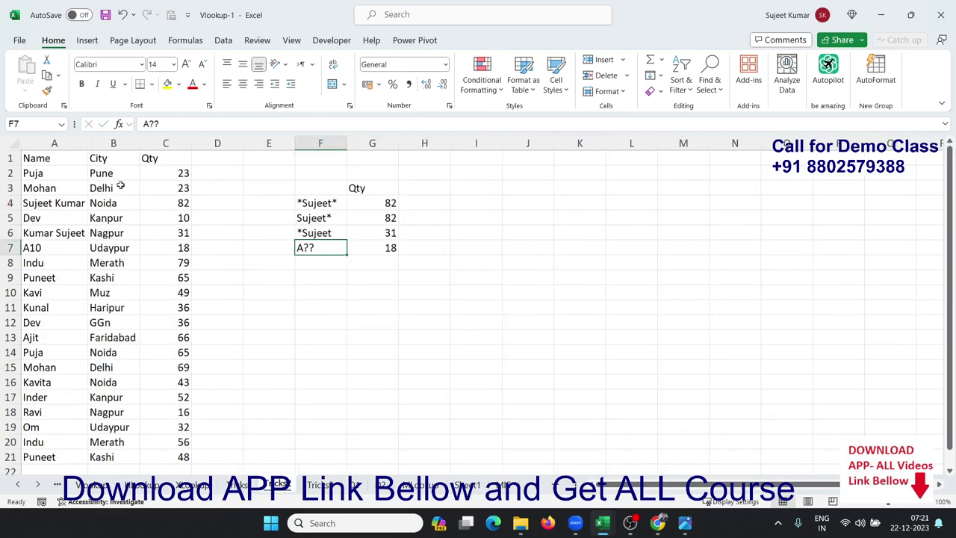
pyautogui.moveTo(82, 191); pyautogui.dragTo(82, 261)
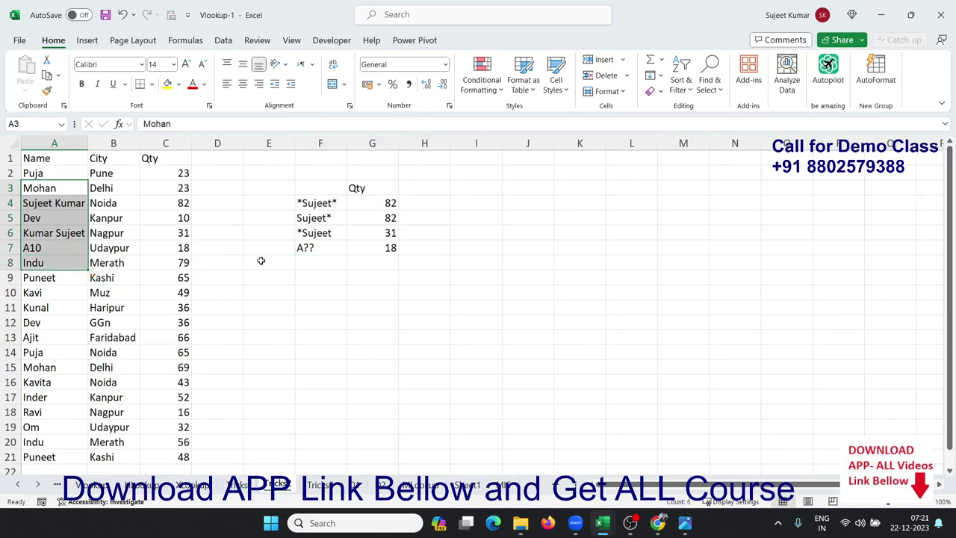
pyautogui.click(298, 251)
# Step: On the Dev/Delhi FILTER sheet, review the TEXTJOIN formula in G3
pyautogui.click(312, 484)
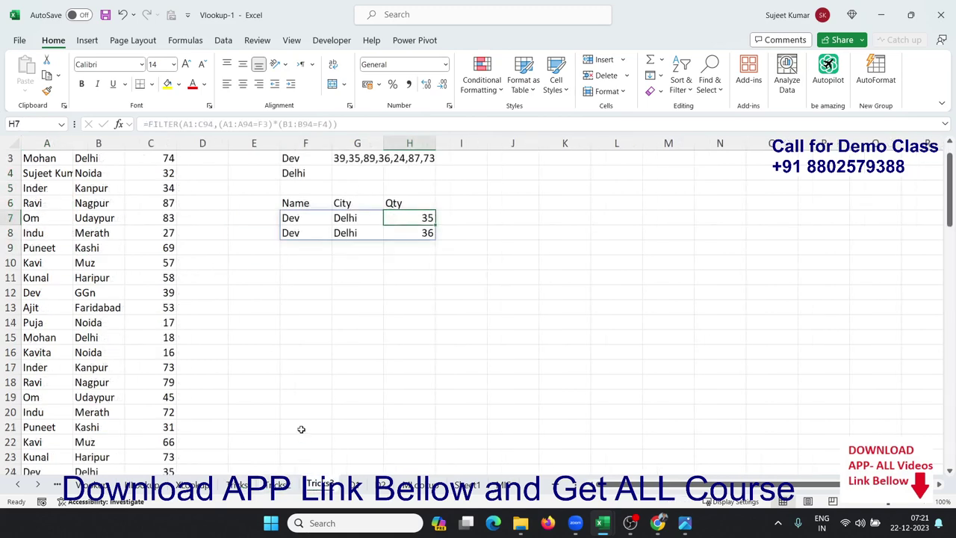
pyautogui.click(295, 277)
pyautogui.click(154, 218)
pyautogui.scroll(1, 179, 224)
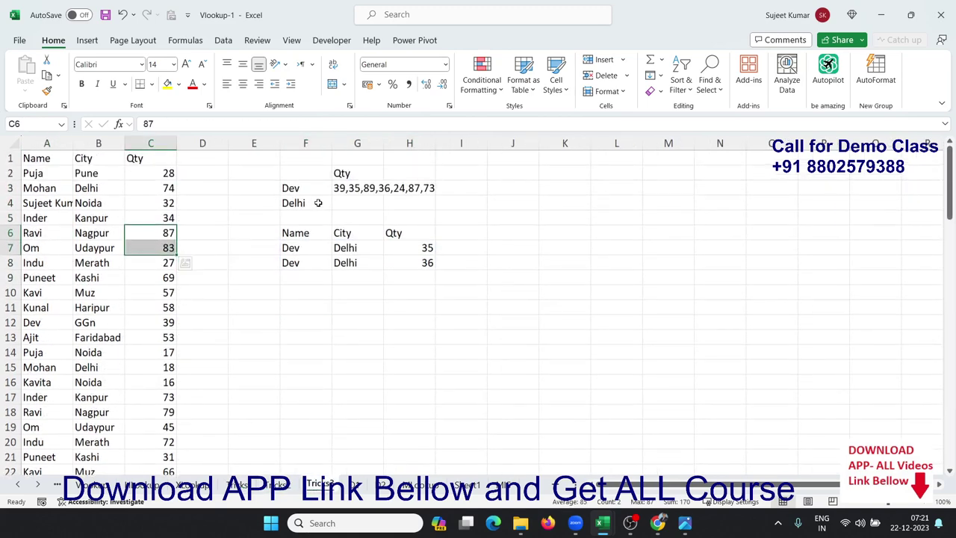
pyautogui.doubleClick(362, 189)
pyautogui.hotkey('ctrl', 'Return')
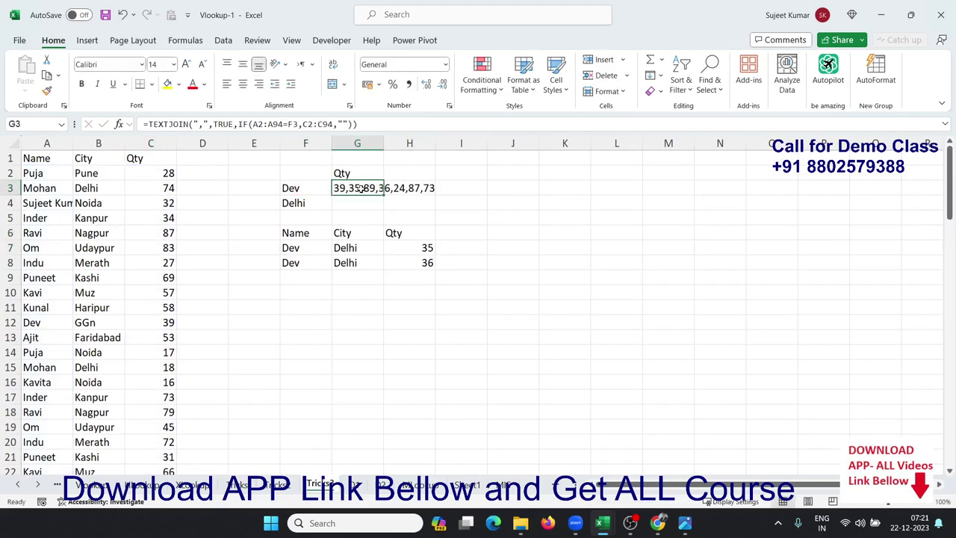
# Step: Inspect the FILTER formula in F7 among the filtered results without changing it
pyautogui.click(345, 260)
pyautogui.click(313, 248)
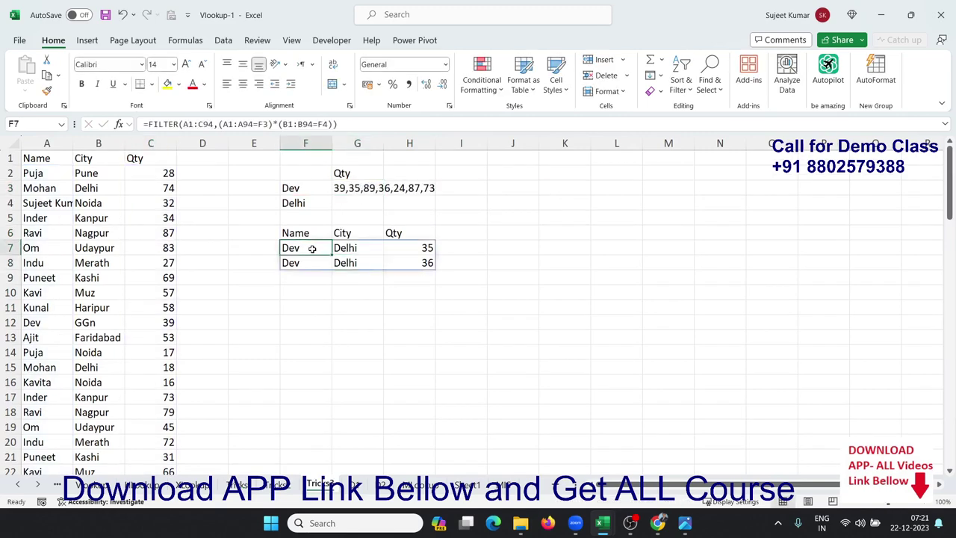
pyautogui.doubleClick(312, 249)
pyautogui.press('Escape')
pyautogui.click(408, 484)
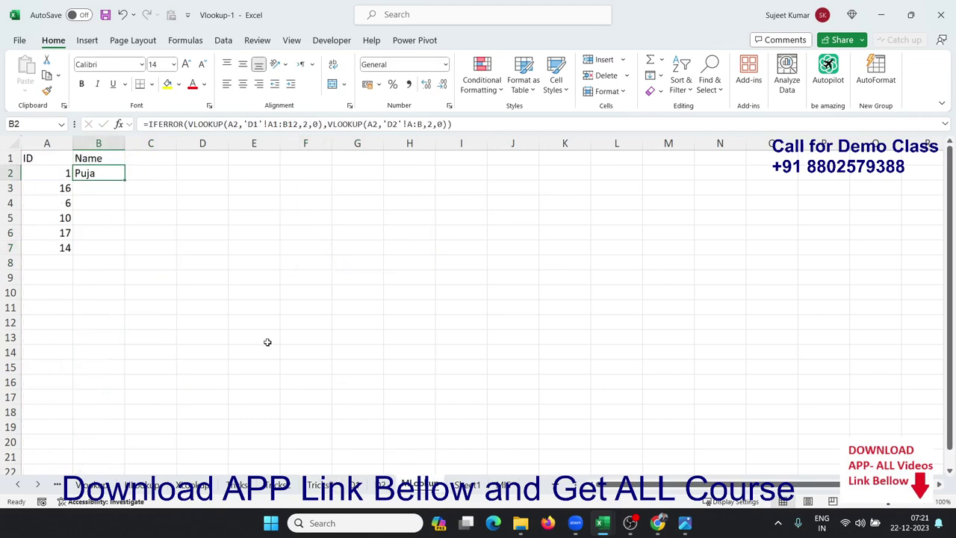
# Step: Look over sheets D1 and D2, then the VLOOKUP in B2 and LOOKUP in B3
pyautogui.click(361, 486)
pyautogui.click(382, 487)
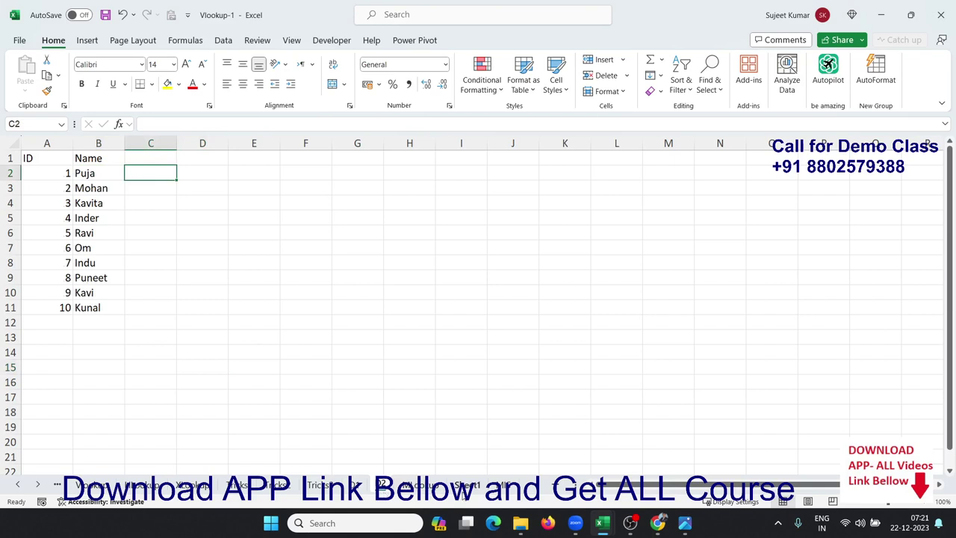
pyautogui.click(464, 487)
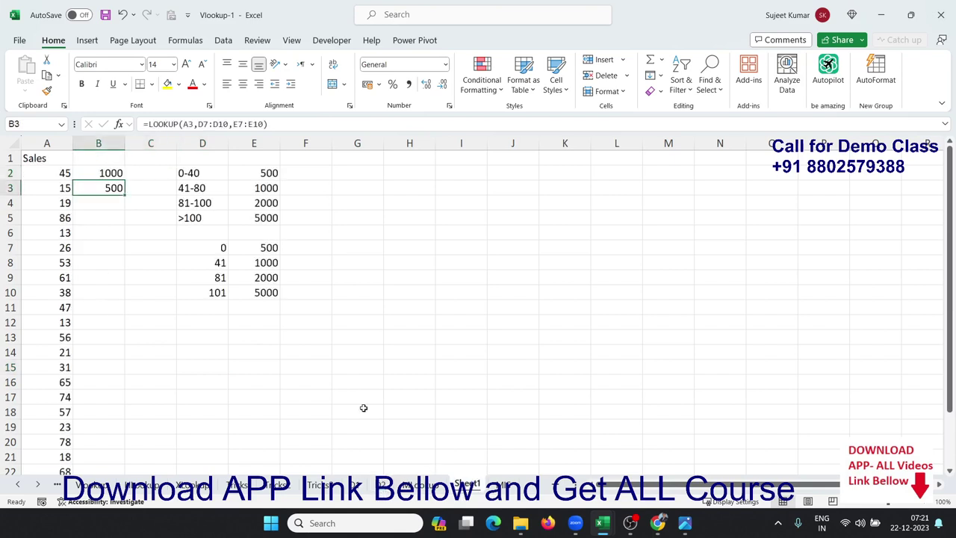
pyautogui.click(115, 173)
pyautogui.doubleClick(112, 175)
pyautogui.press('Escape')
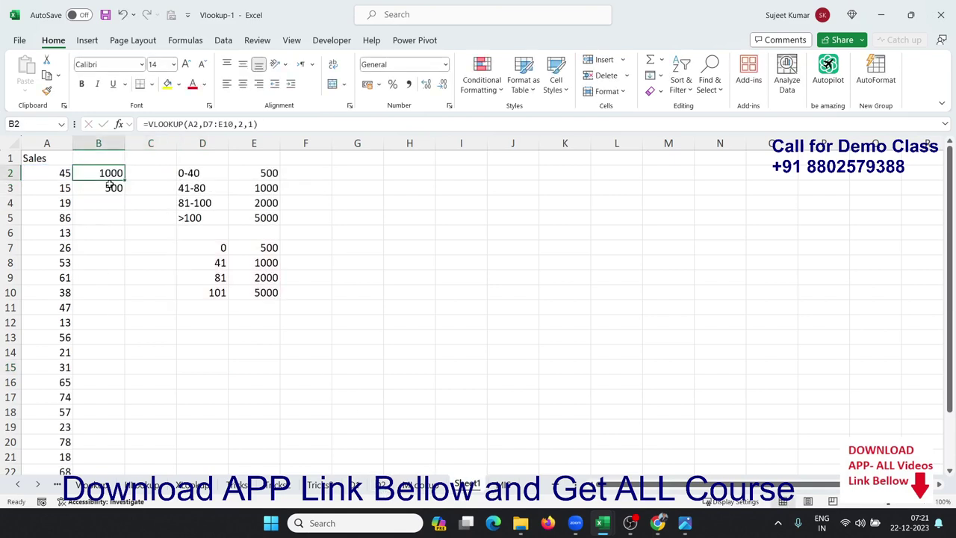
pyautogui.doubleClick(112, 187)
pyautogui.press('Escape')
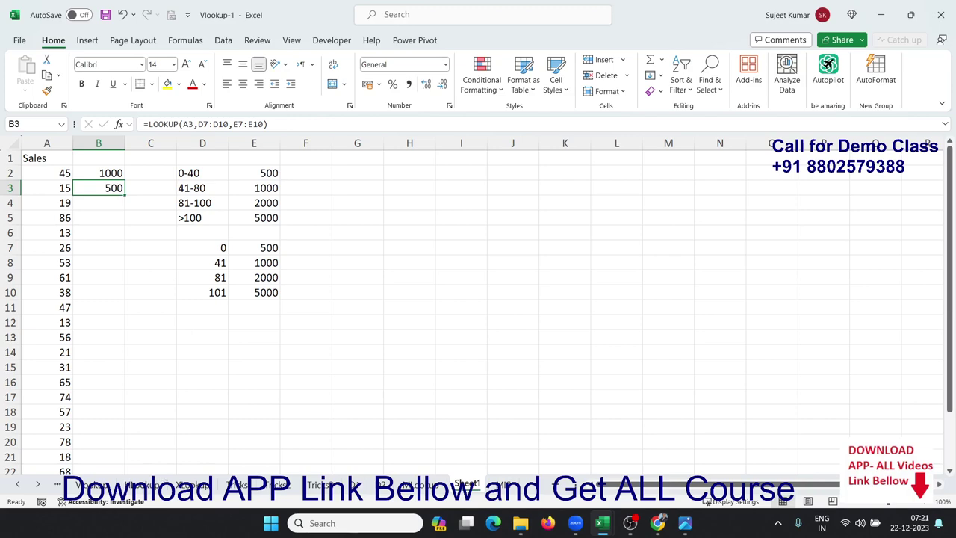
# Step: Switch to the Dashboard-11 workbook and scroll through its 4 Year Sales Report
pyautogui.moveTo(604, 527)
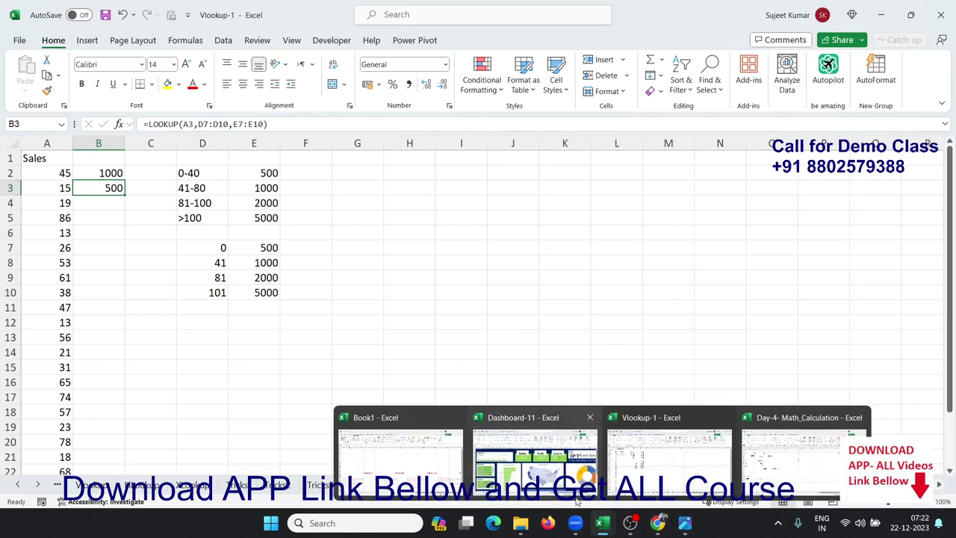
pyautogui.click(533, 440)
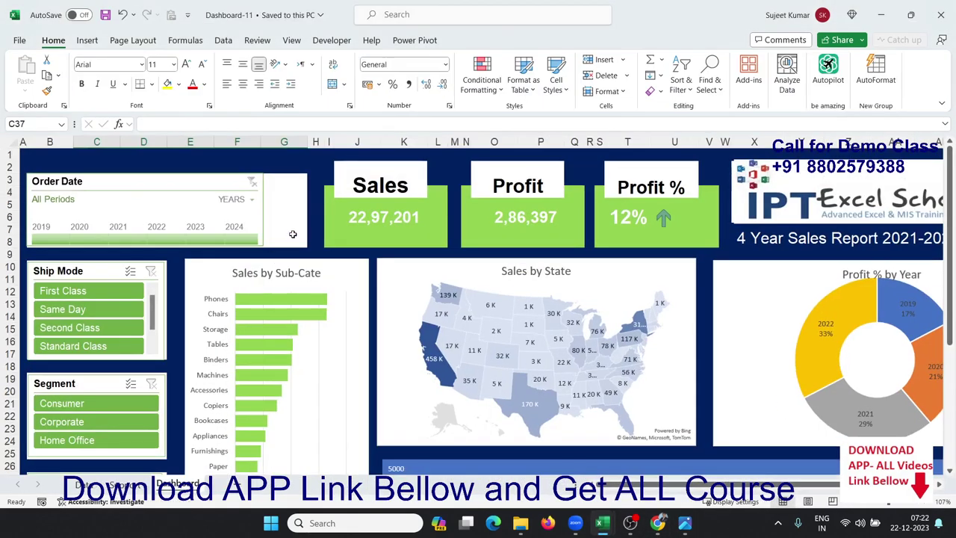
pyautogui.scroll(-1, 291, 234)
pyautogui.scroll(-4, 298, 239)
pyautogui.scroll(5, 299, 239)
pyautogui.click(657, 524)
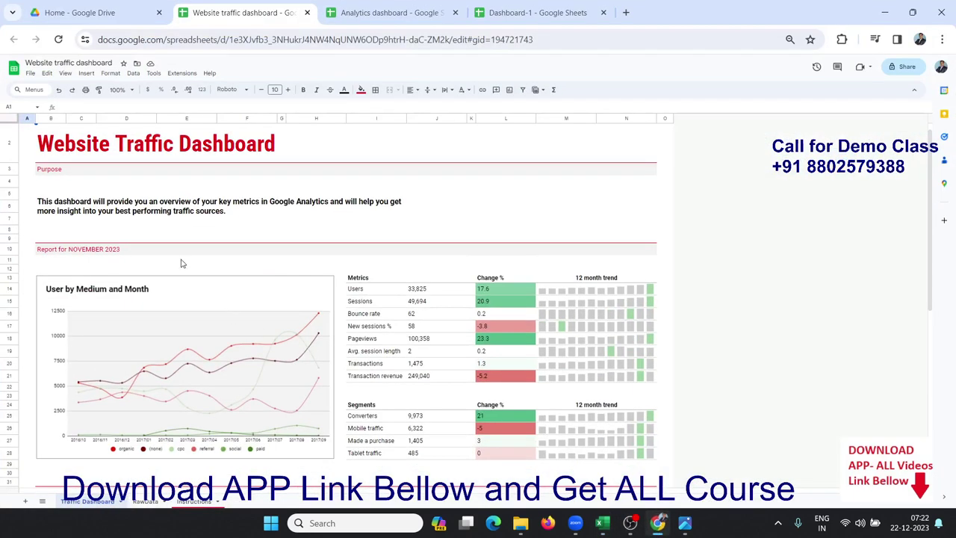
# Step: Scroll through the Website Traffic dashboard, then the Analytics dashboard
pyautogui.scroll(-2, 183, 265)
pyautogui.scroll(-3, 181, 263)
pyautogui.scroll(3, 182, 265)
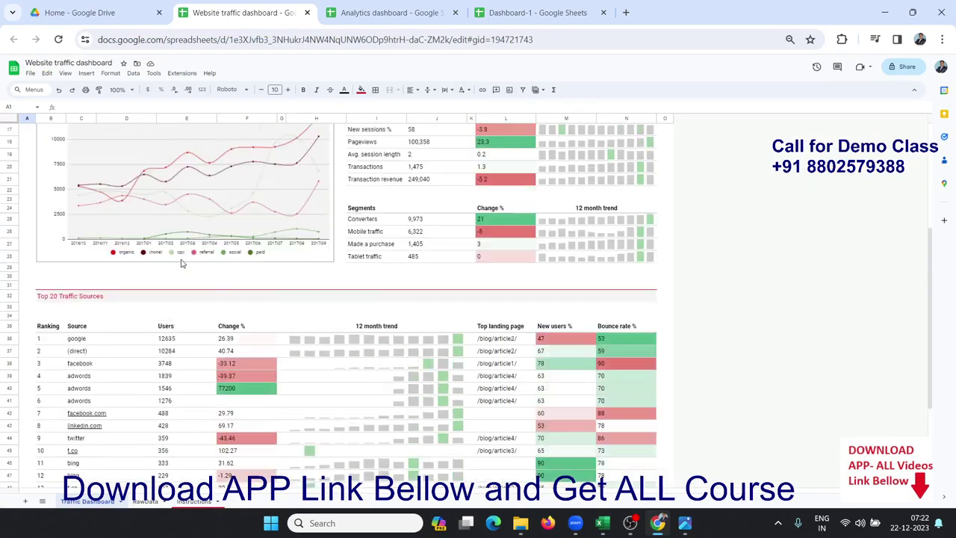
pyautogui.scroll(2, 184, 254)
pyautogui.click(366, 13)
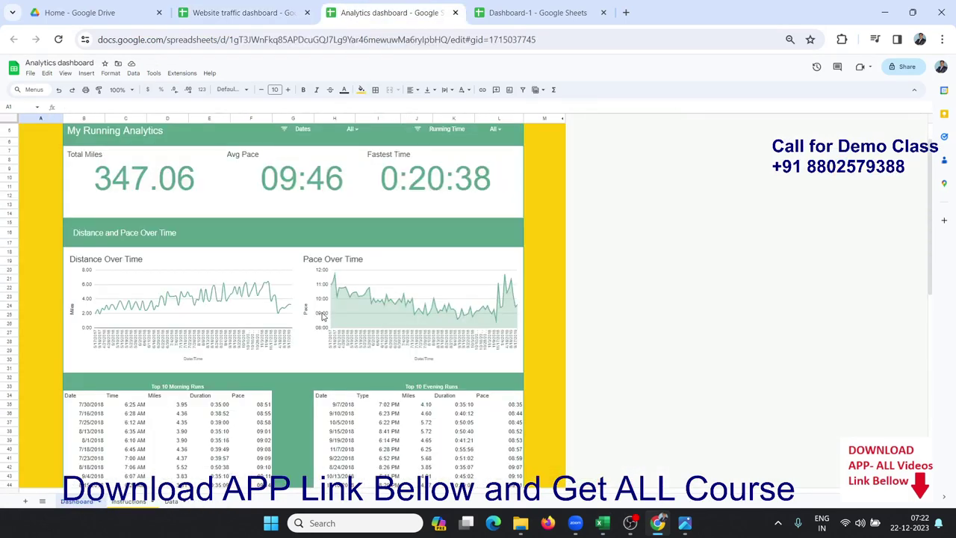
pyautogui.scroll(-4, 325, 317)
pyautogui.scroll(-1, 325, 317)
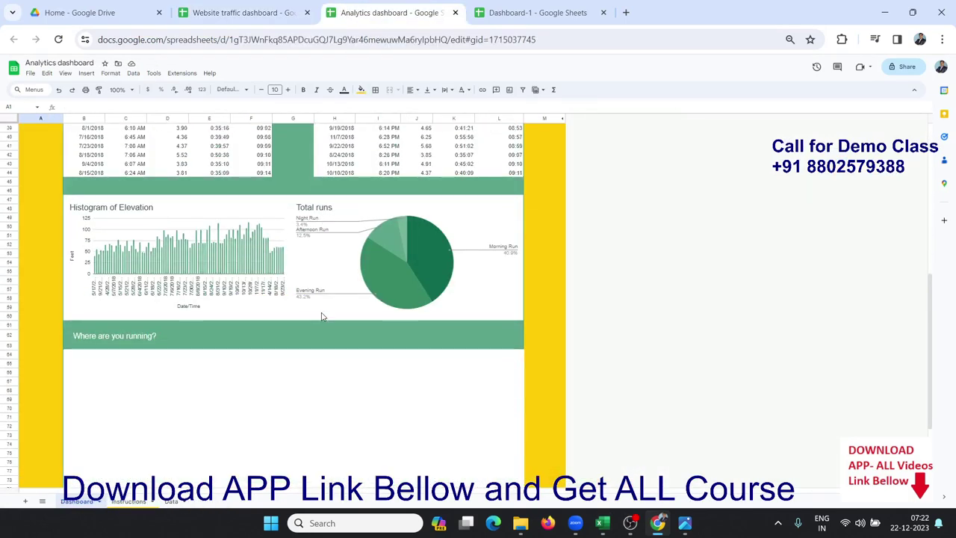
# Step: Glance at the Dashboard-1 sales report, return to the Analytics dashboard and browse its menus
pyautogui.click(525, 14)
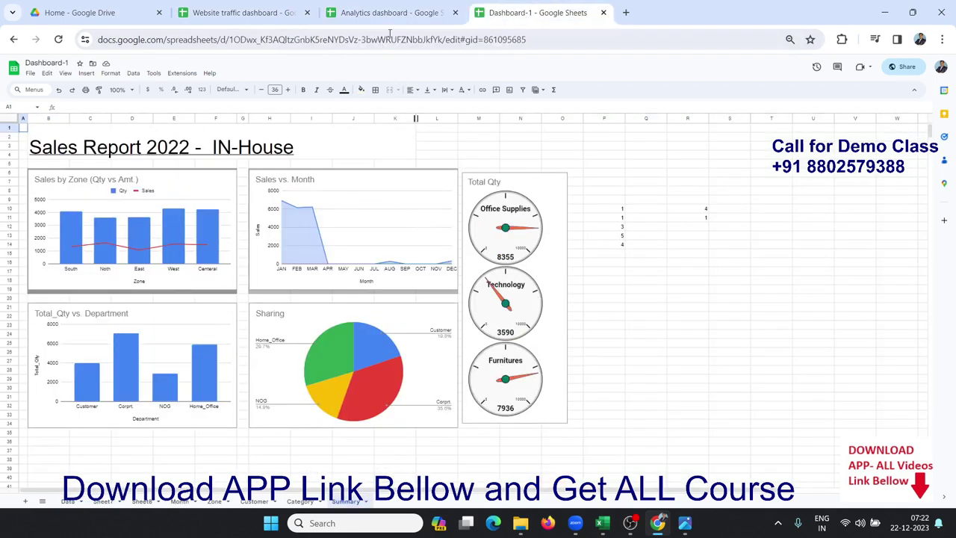
pyautogui.click(388, 15)
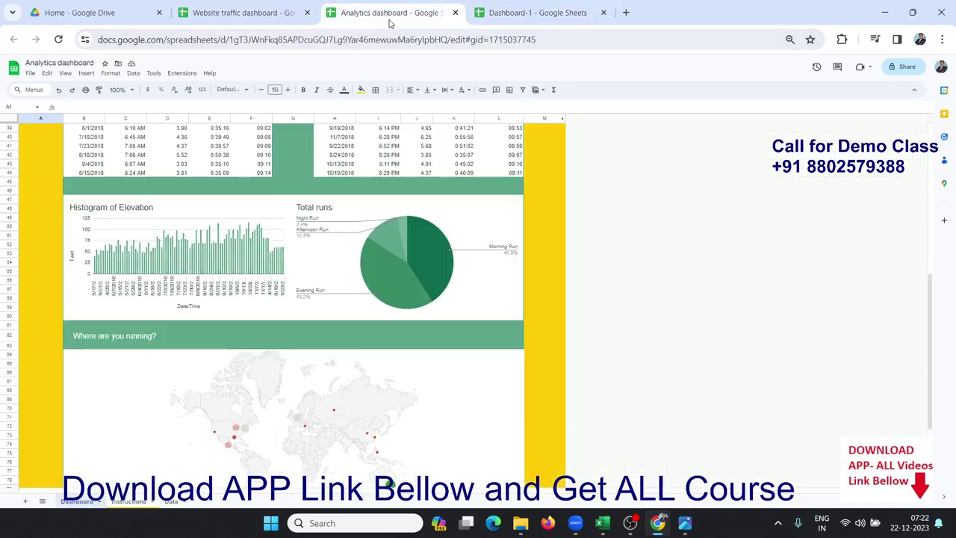
pyautogui.click(66, 74)
pyautogui.moveTo(87, 74)
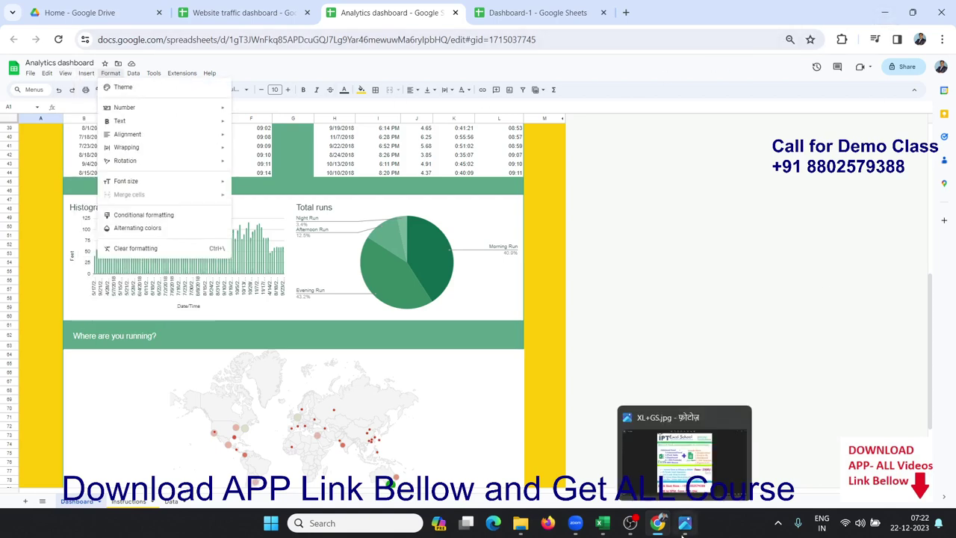
# Step: Return to the XL+GS.jpg Excel and Google Sheets course flyer in Photos
pyautogui.click(684, 522)
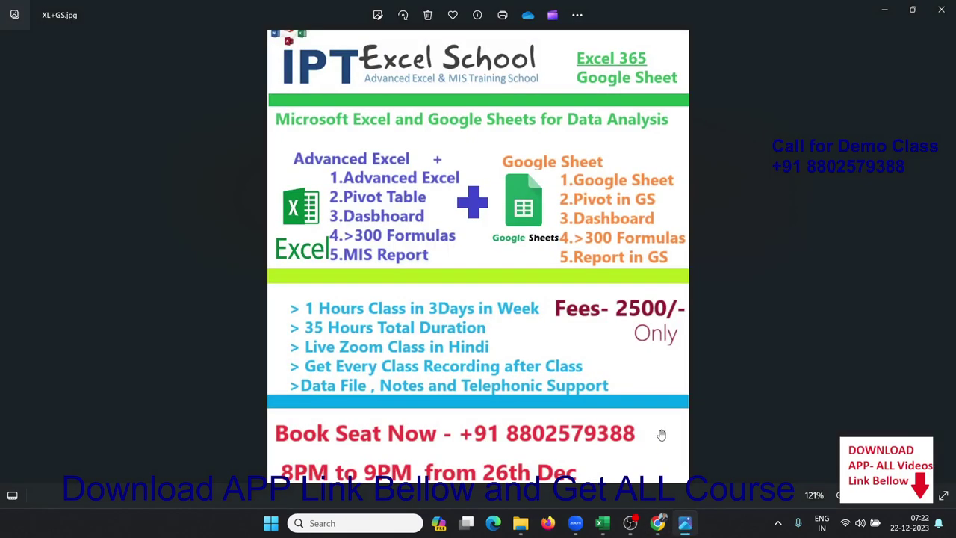